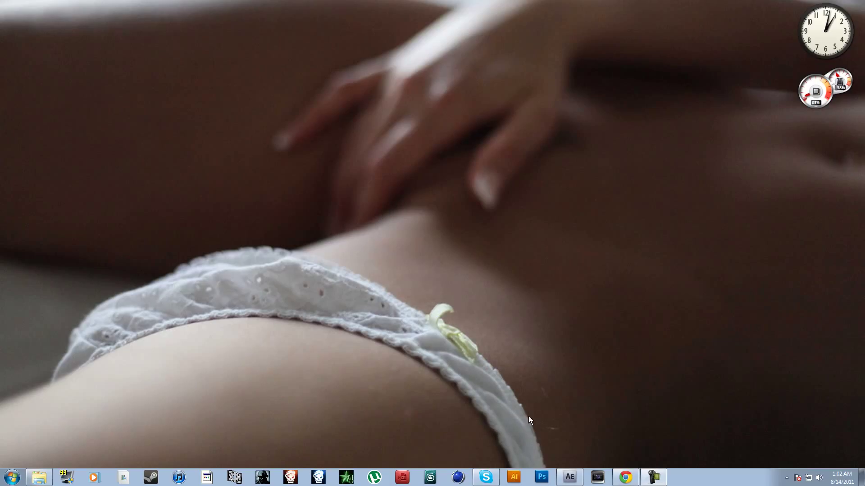
Bring After Effects forward, show the Project panel, and select the headshots.mp4 layer
left_click(563, 475)
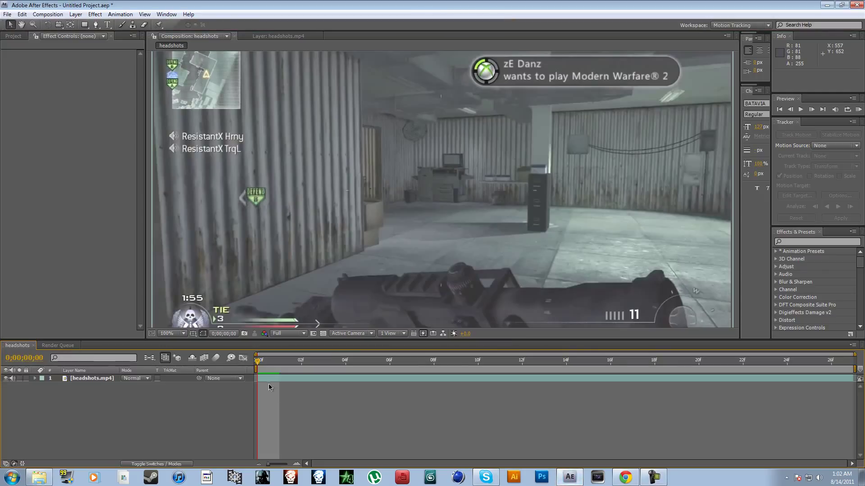
left_click(11, 36)
left_click(96, 379)
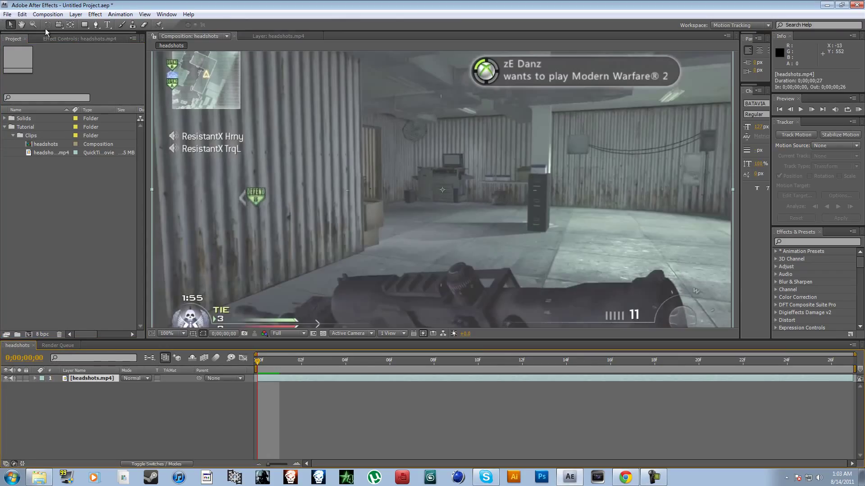
left_click(48, 15)
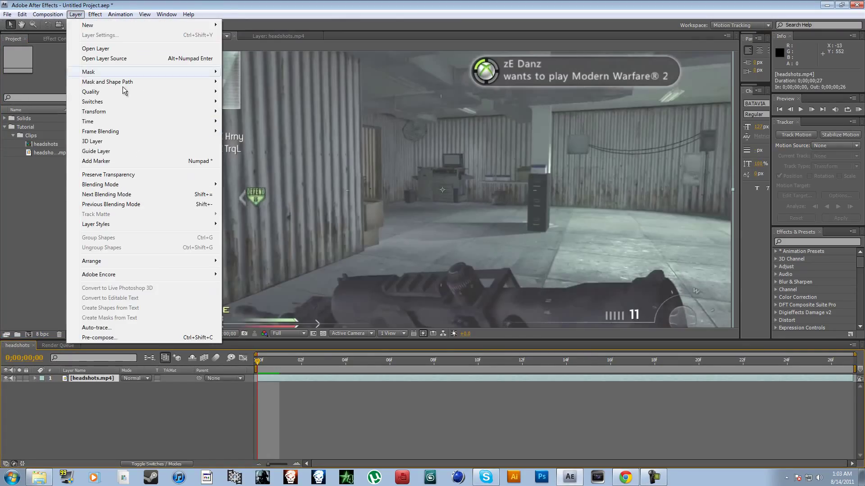
left_click(92, 405)
Drag a duplicate headshots.mp4 from the Project panel into the timeline, then delete it
left_click(97, 381)
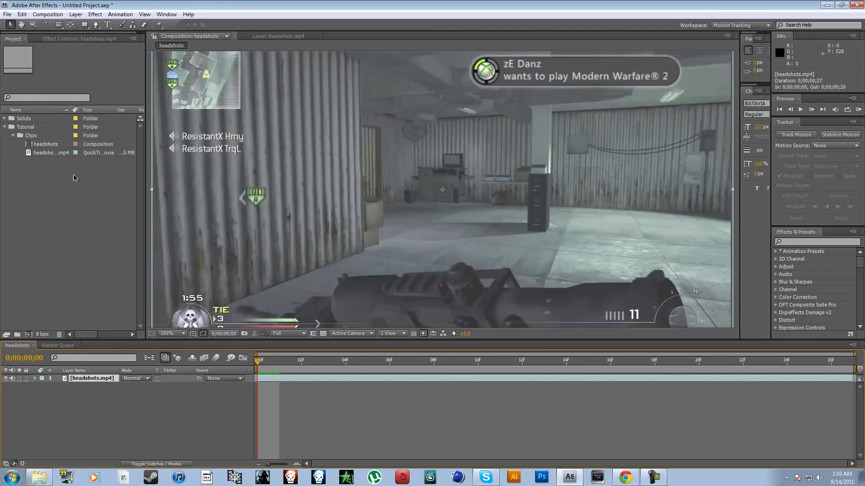
mouse_move(44, 156)
left_mouse_down()
mouse_move(33, 343)
mouse_move(46, 144)
left_mouse_up()
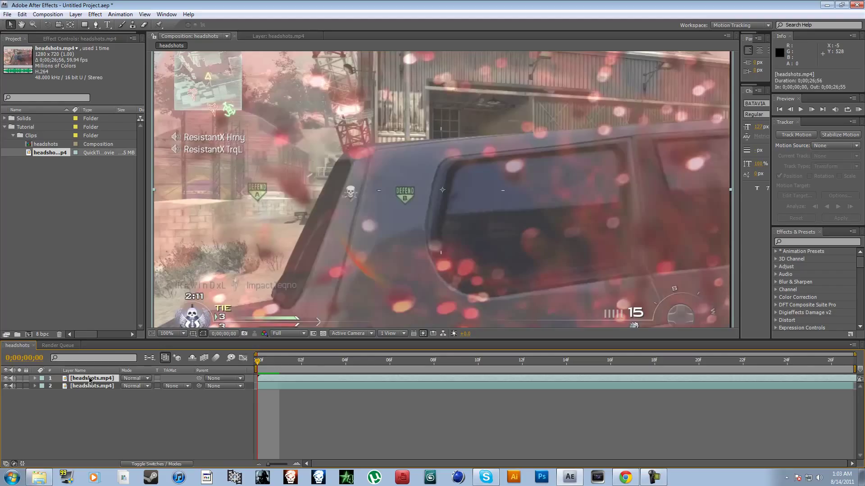
key("Delete")
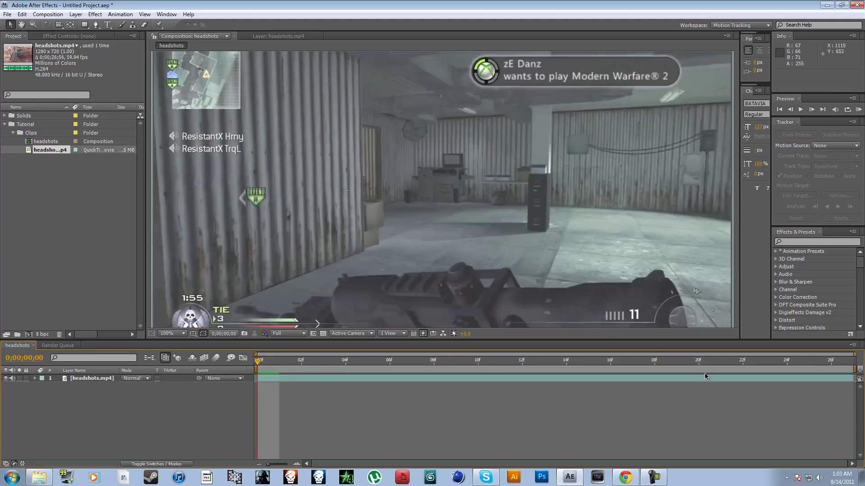
left_click(49, 15)
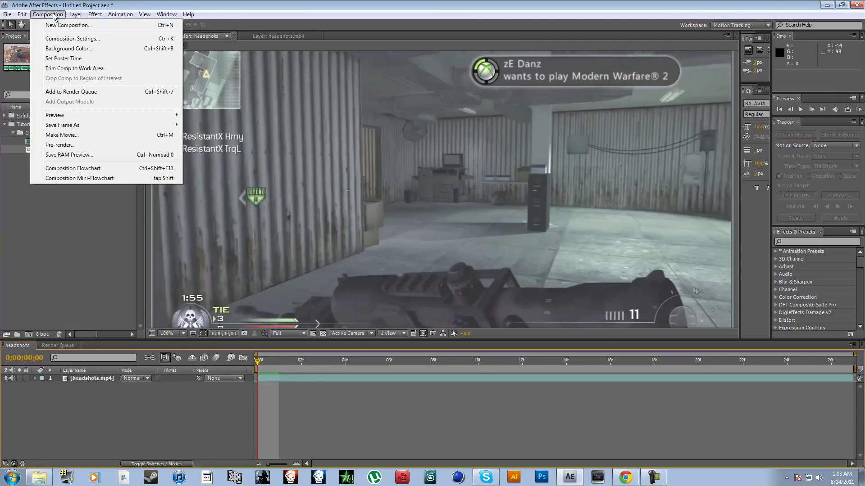
left_click(101, 416)
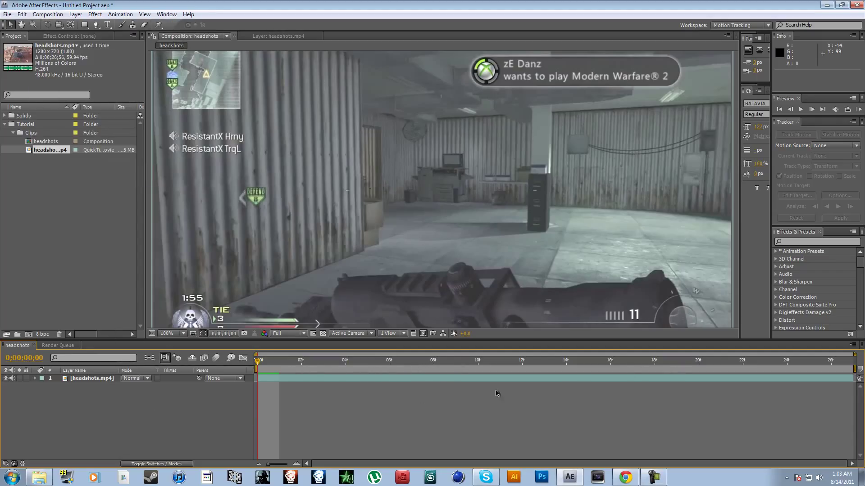
Add a Null Object layer to the comp and rename it Tracker
right_click(166, 402)
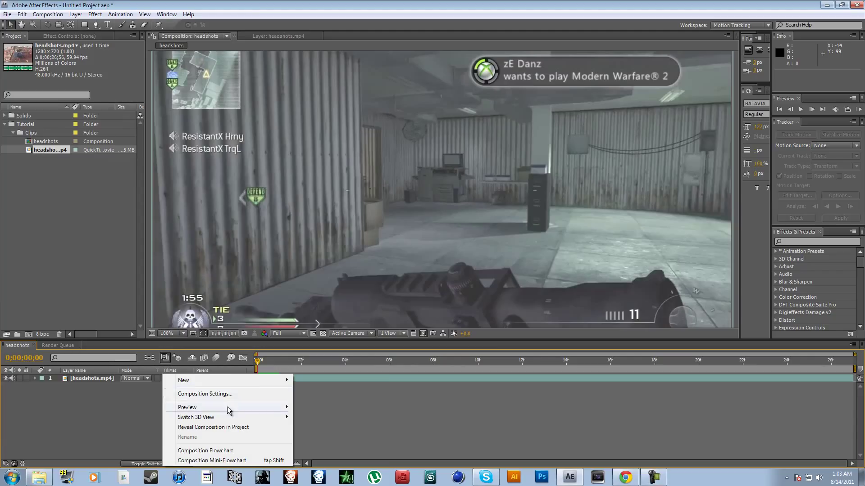
mouse_move(271, 380)
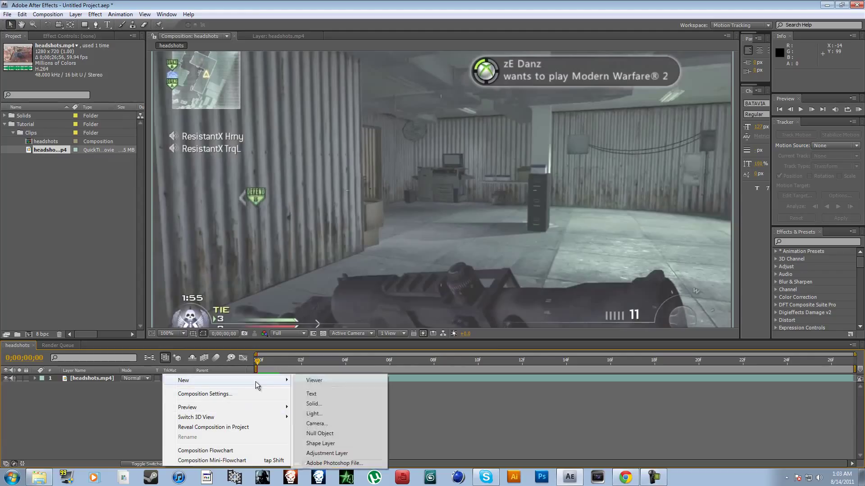
left_click(345, 434)
left_click(107, 379)
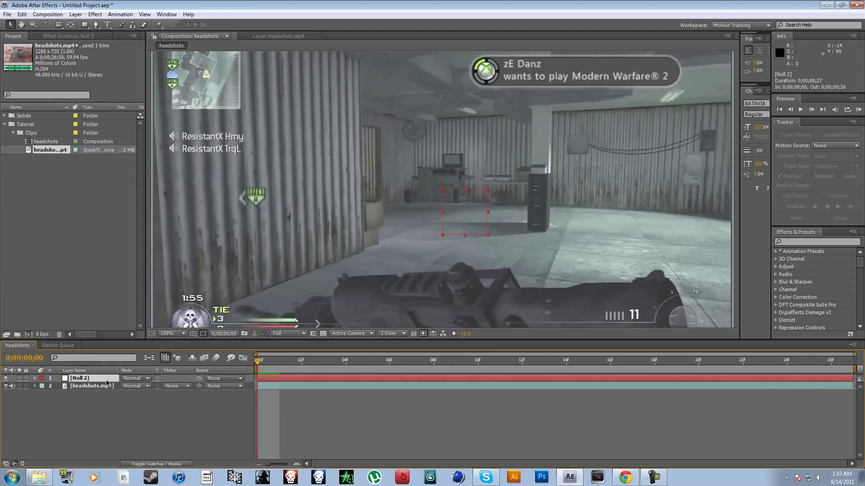
key("Return")
key("Return")
left_click(117, 409)
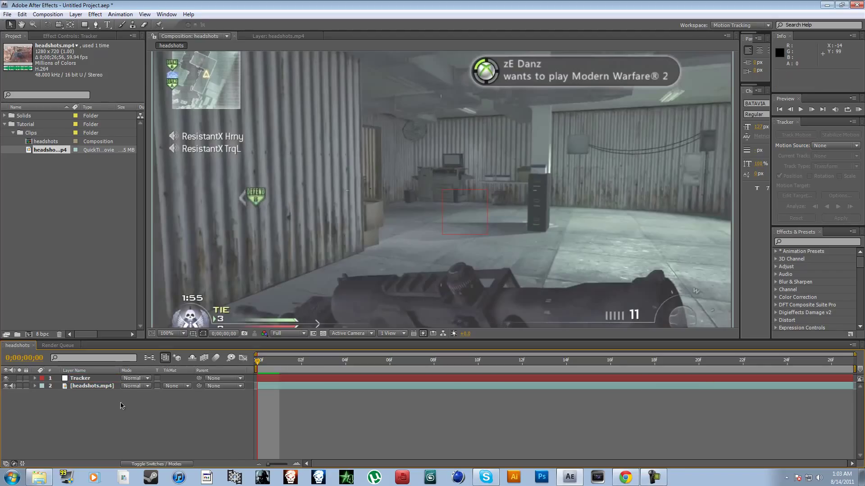
Create a new black solid layer and turn off its visibility
left_click(76, 14)
mouse_move(90, 25)
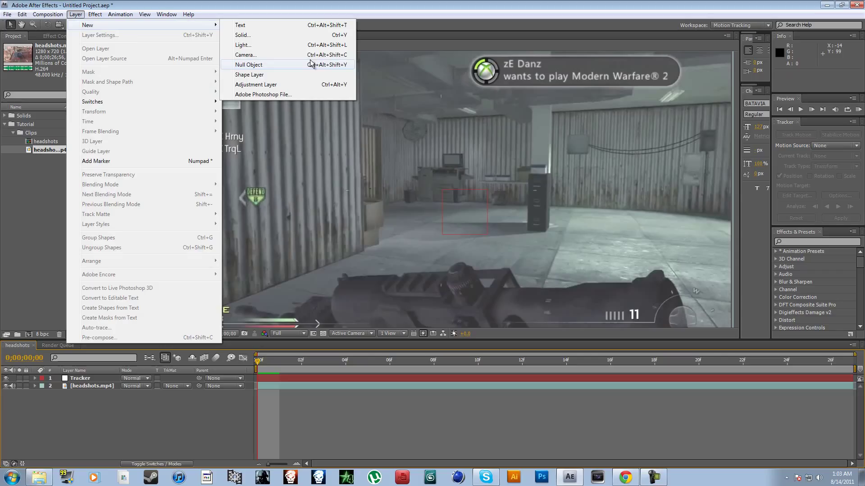
left_click(283, 34)
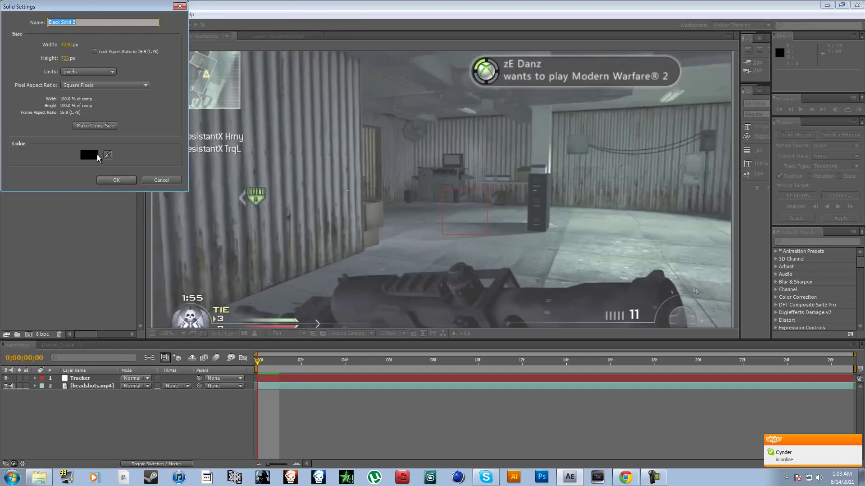
left_click(118, 180)
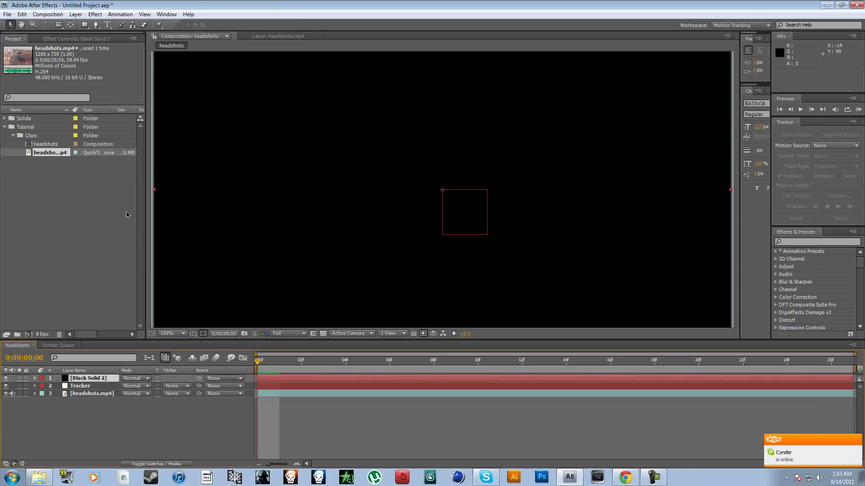
left_click(6, 378)
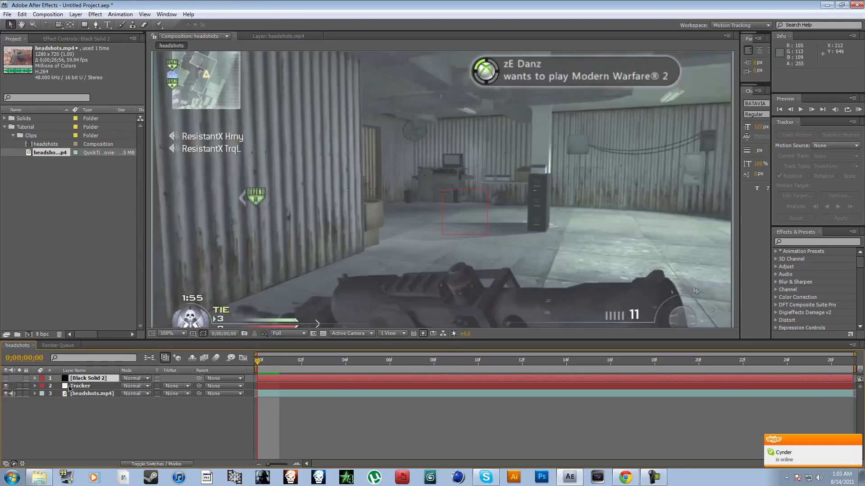
Select the headshots.mp4 footage layer and give it the name 'Clip'
left_click(79, 387)
left_click(97, 393)
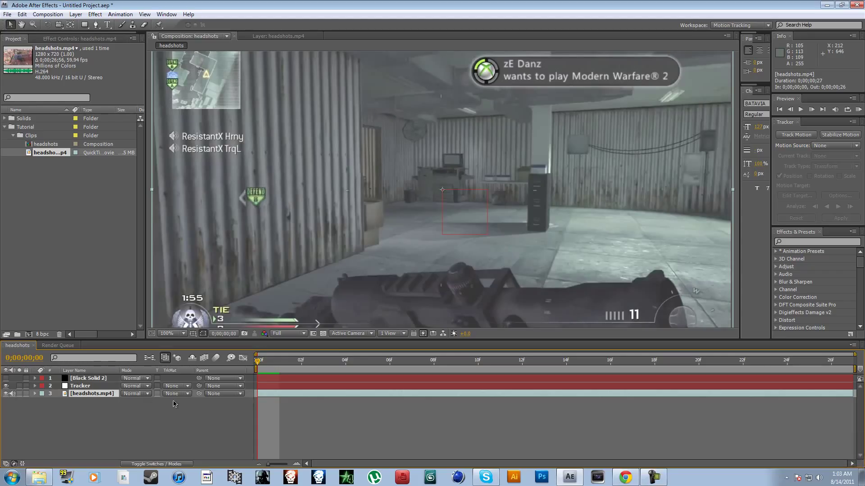
key("Return")
type("Cl")
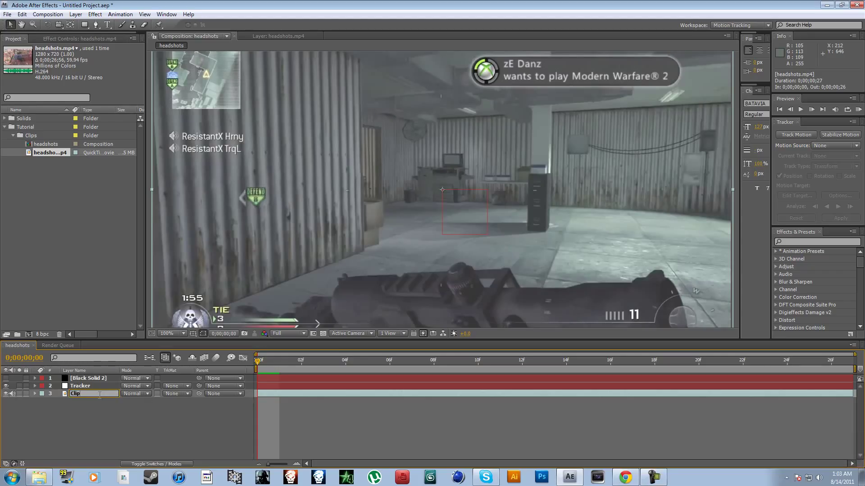
type("ip")
key("Return")
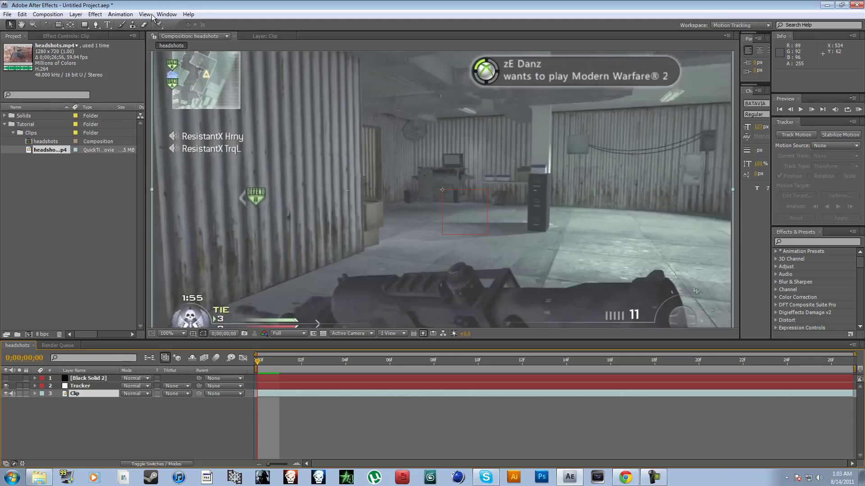
left_click(166, 14)
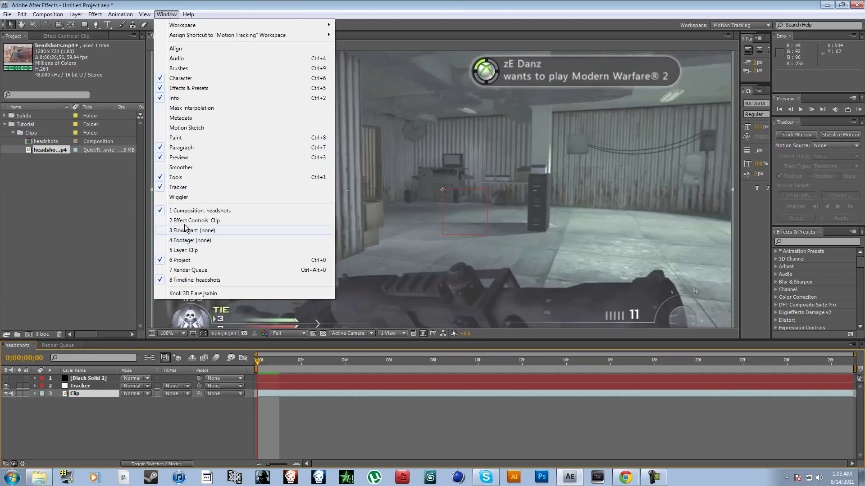
Start motion tracking the Clip layer with the track point on the gun barrel
left_click(801, 137)
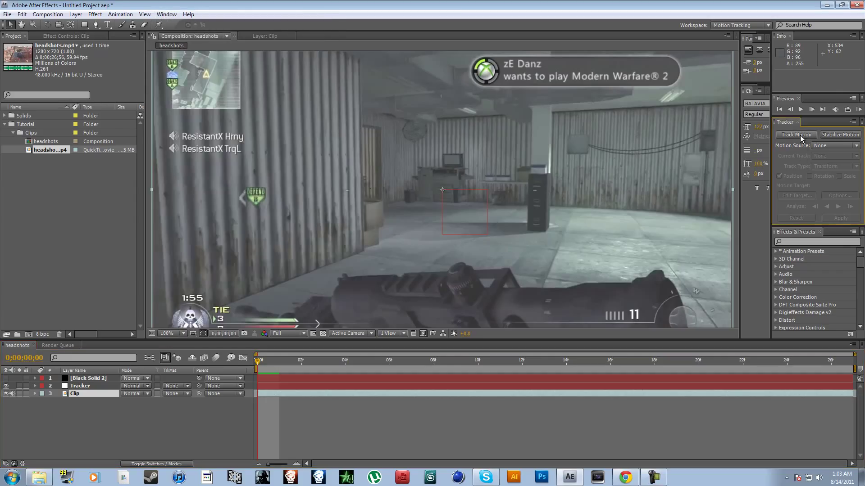
left_click(801, 136)
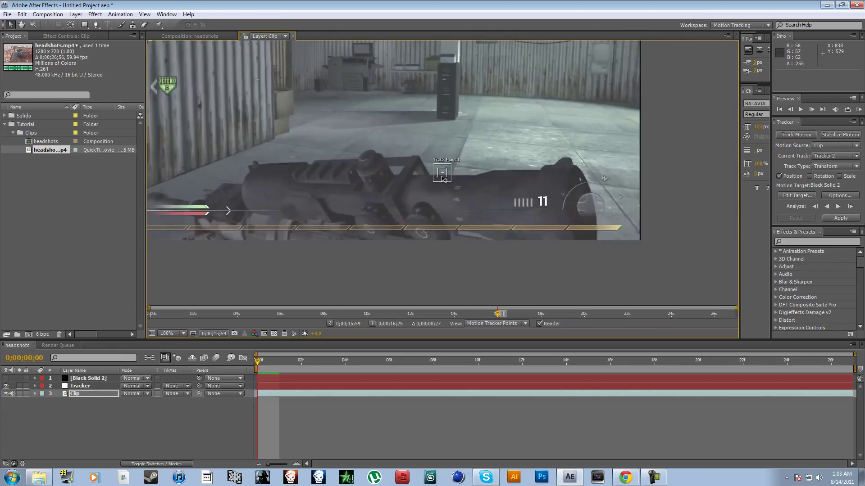
mouse_move(442, 177)
left_mouse_down()
mouse_move(419, 161)
mouse_move(441, 181)
left_mouse_up()
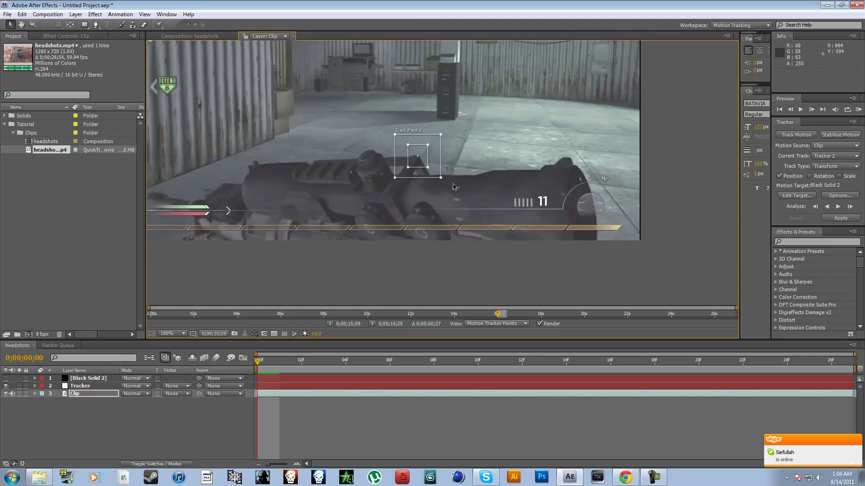
left_click(259, 364)
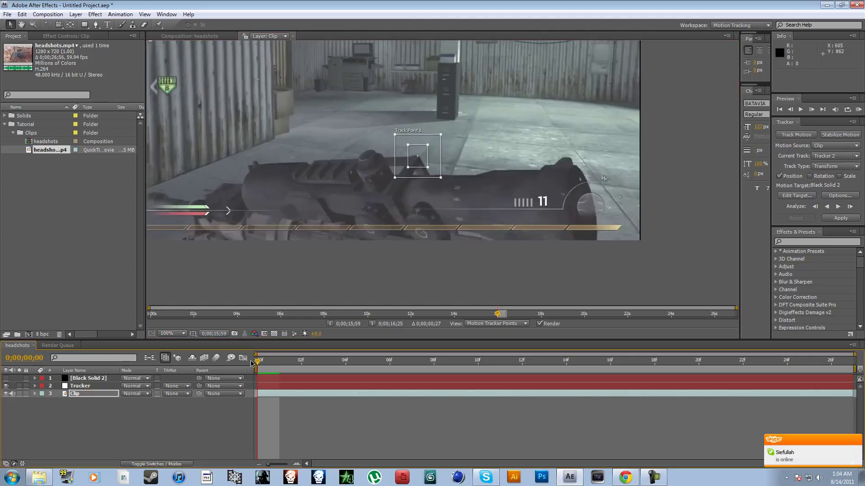
Analyze the track forward through the footage, then return near the clip's start
left_click(851, 208)
left_click(851, 208)
left_click(850, 208)
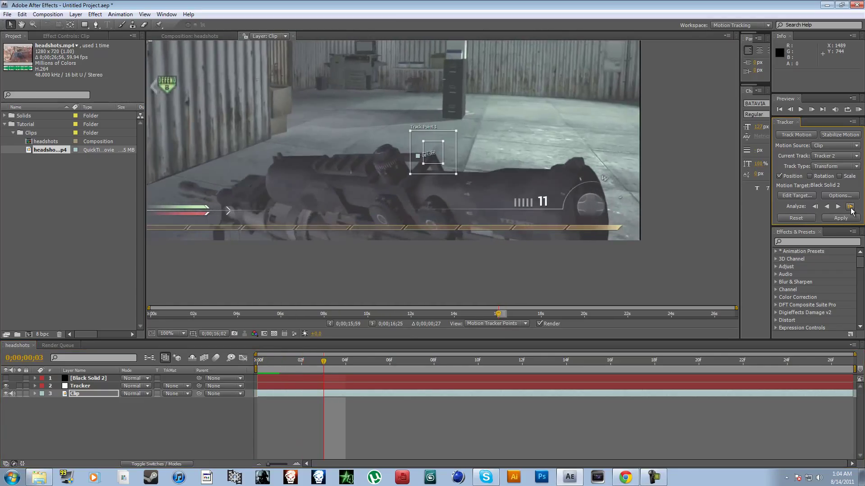
left_click(850, 208)
left_click(850, 208)
left_click(850, 208)
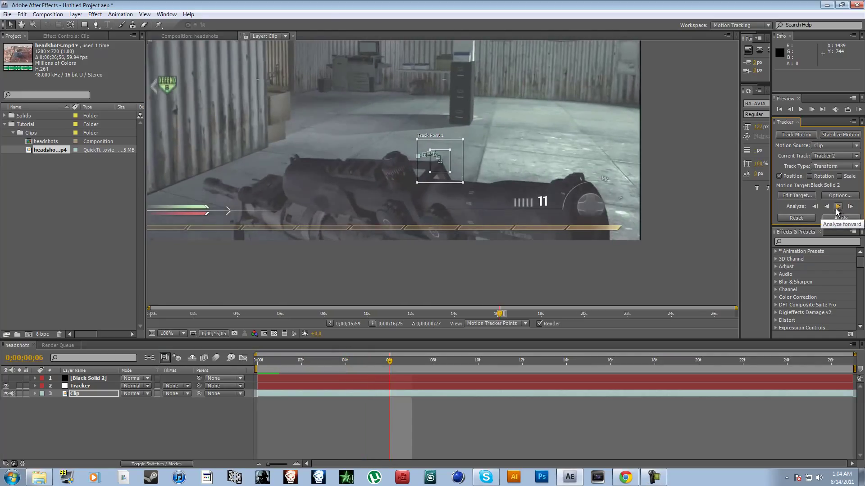
left_click(838, 207)
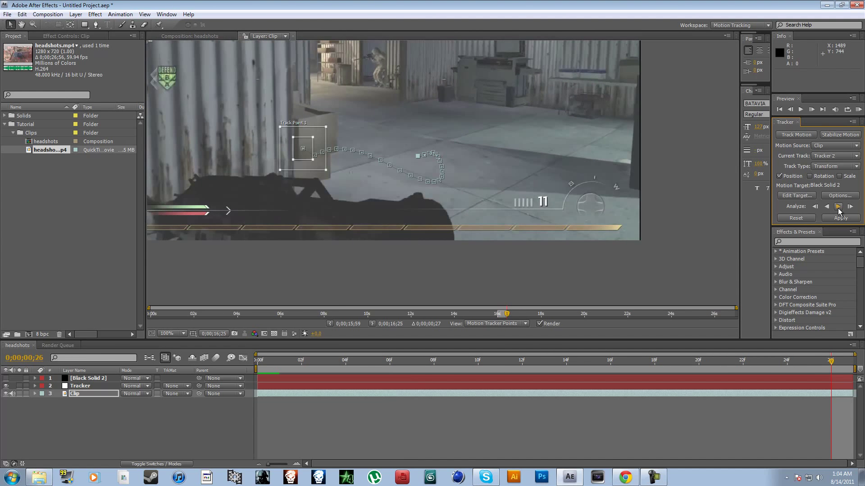
left_click_drag(830, 369, 276, 375)
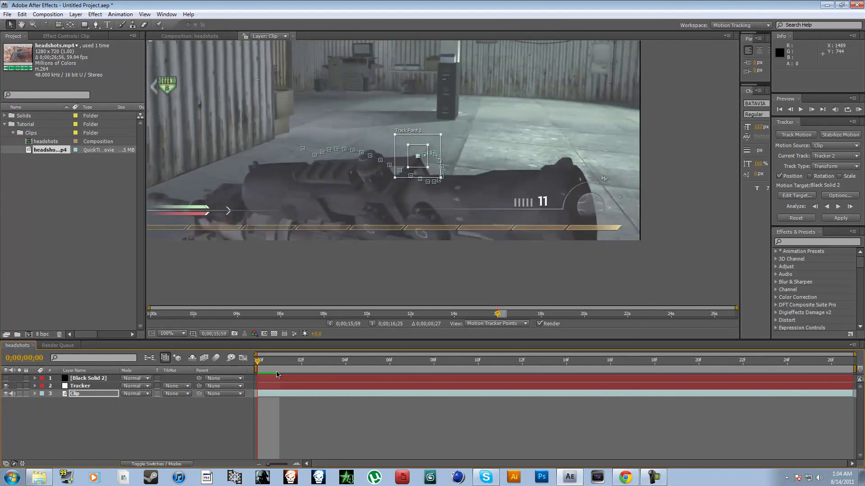
Target the Tracker null and apply the tracked motion in X and Y dimensions
left_click(809, 196)
left_click(523, 161)
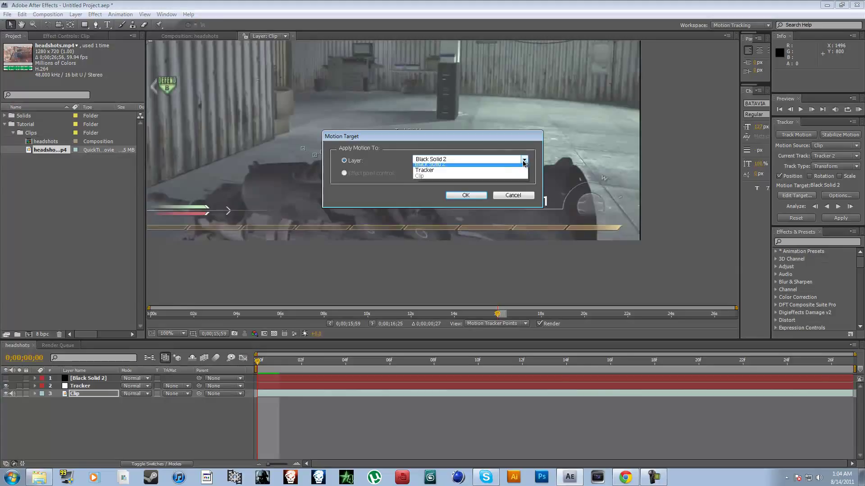
left_click(451, 170)
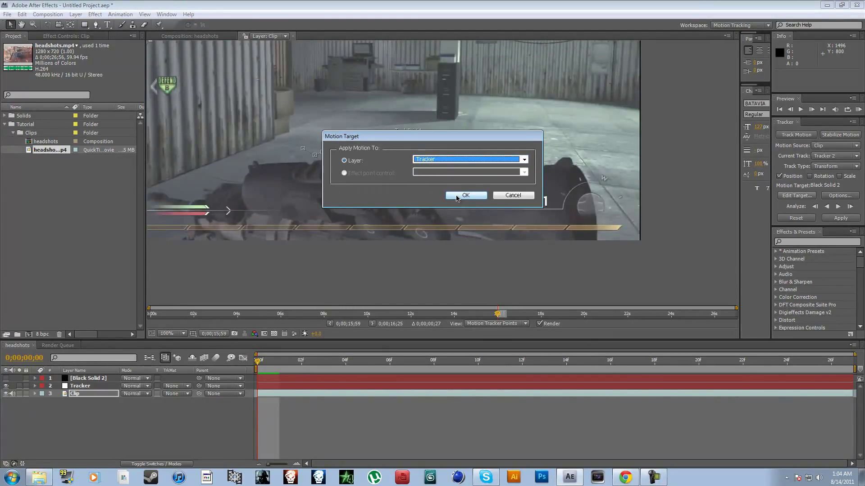
left_click(457, 197)
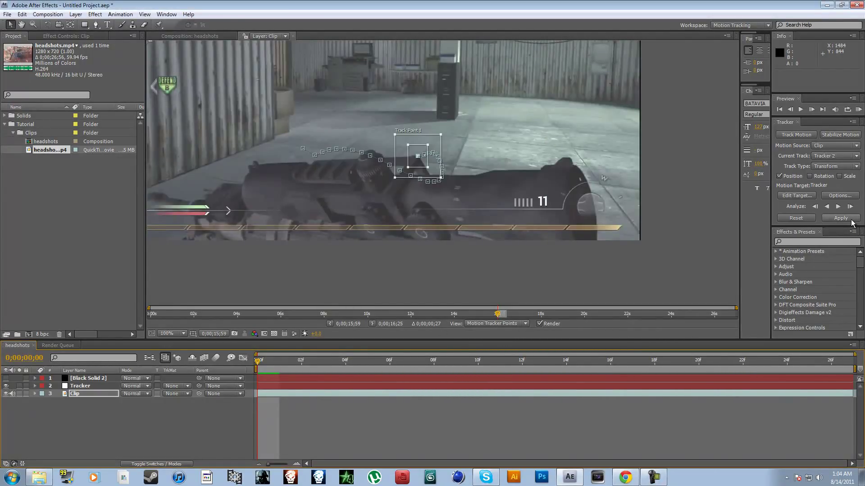
left_click(841, 218)
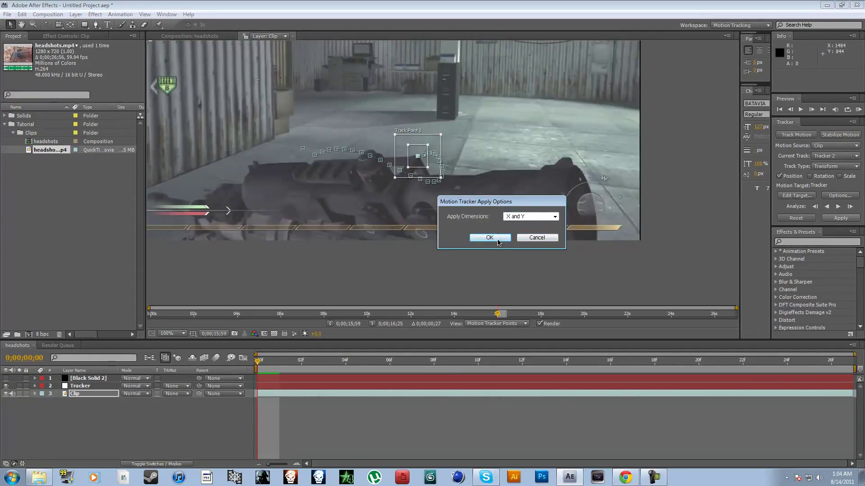
left_click(500, 238)
left_click(36, 394)
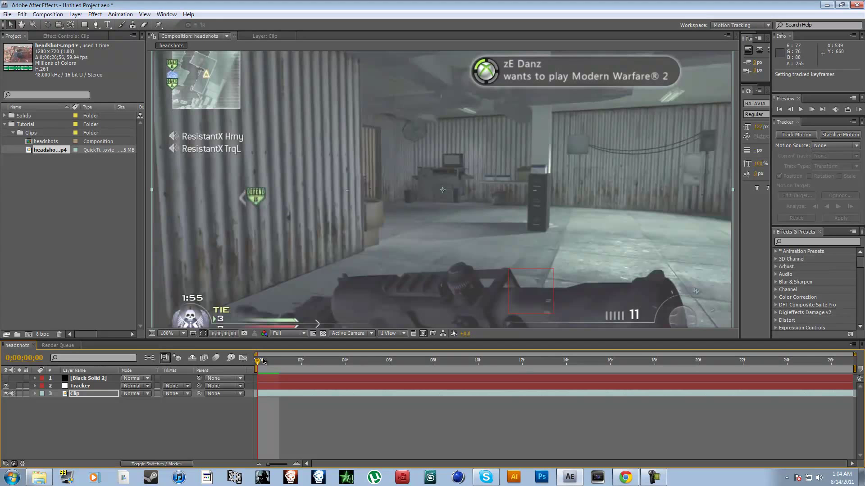
Preview playback of the composition to check the tracked motion
left_click_drag(258, 361, 655, 369)
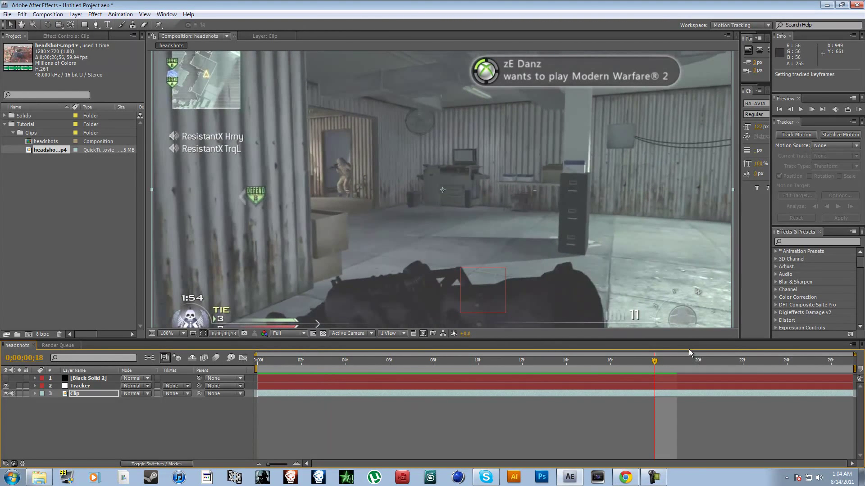
key("space")
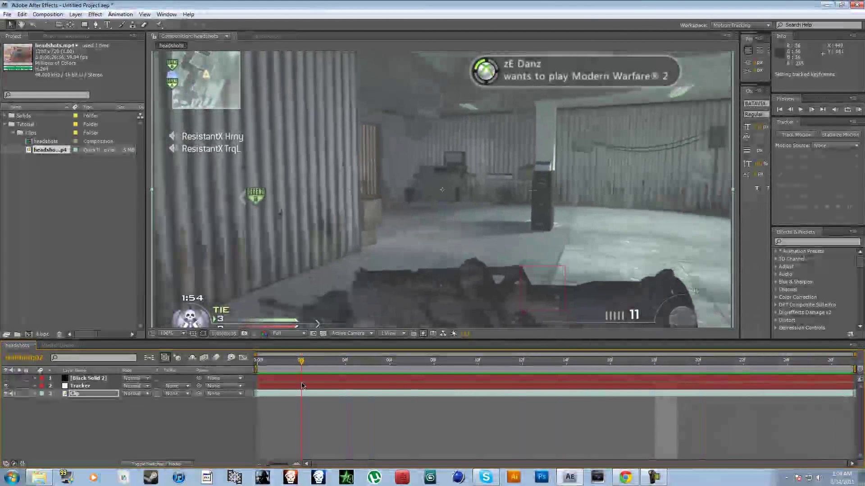
key("space")
Parent Black Solid 2 to the Tracker layer and rename it 'Op'
left_click(92, 378)
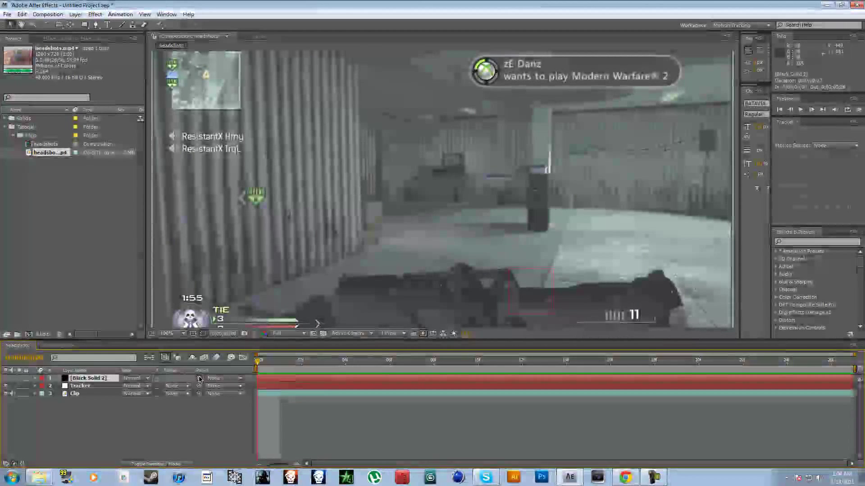
left_click_drag(199, 380, 108, 389)
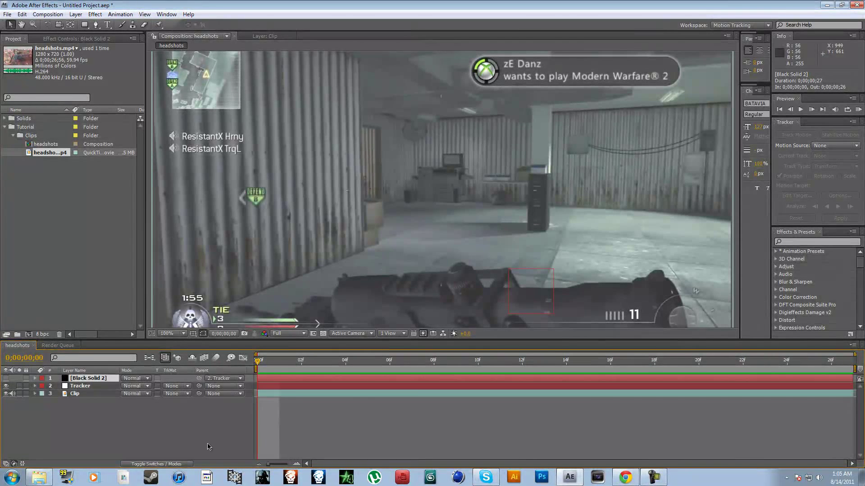
type("Op")
key("Return")
left_click(108, 379)
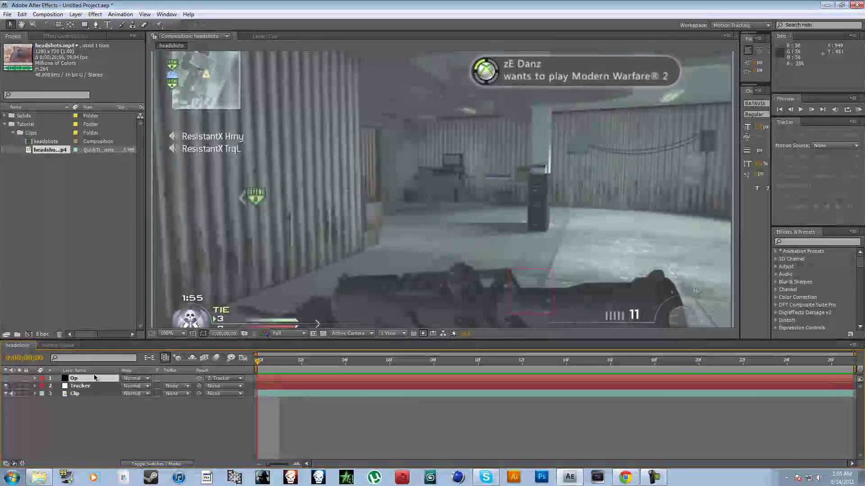
Apply the Video Copilot Optical Flares effect to the Op layer
left_click(96, 14)
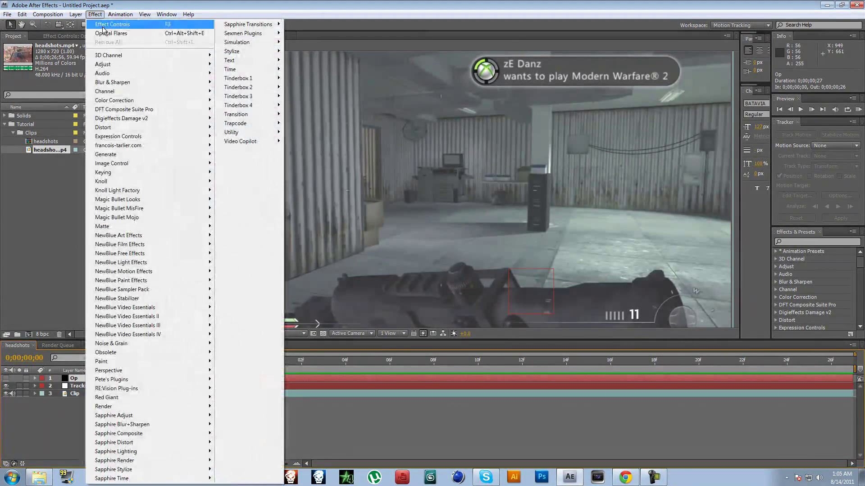
left_click(108, 29)
left_click(95, 14)
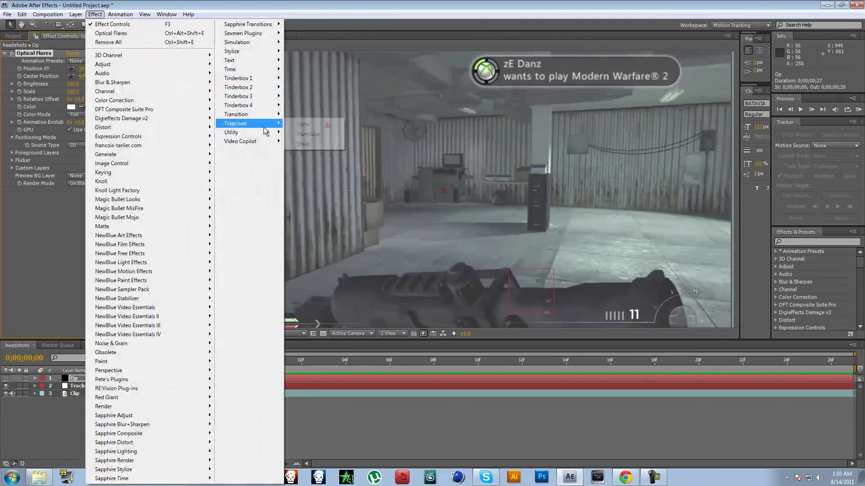
mouse_move(243, 141)
left_click(5, 251)
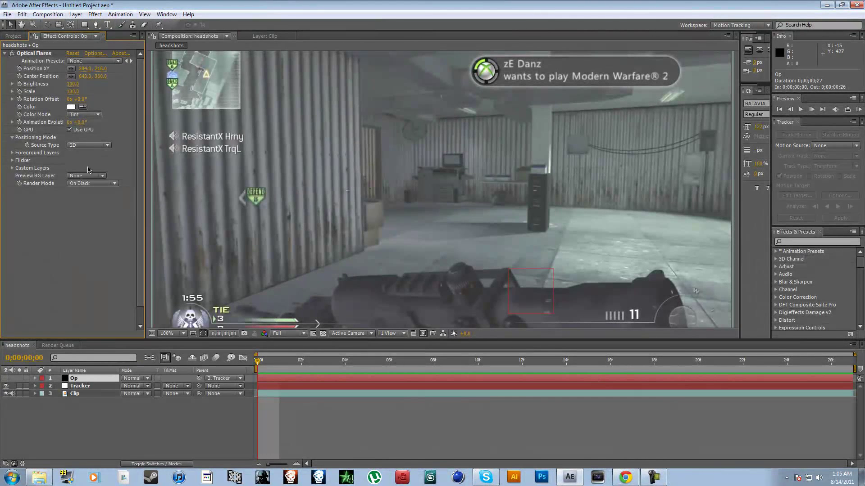
Set the flare Render Mode to On Transparent and move its position onto the muzzle
left_click(86, 186)
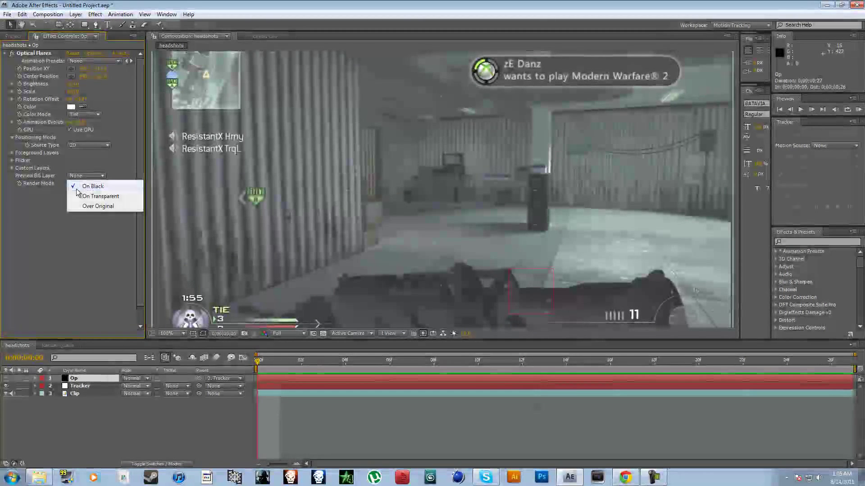
left_click(86, 187)
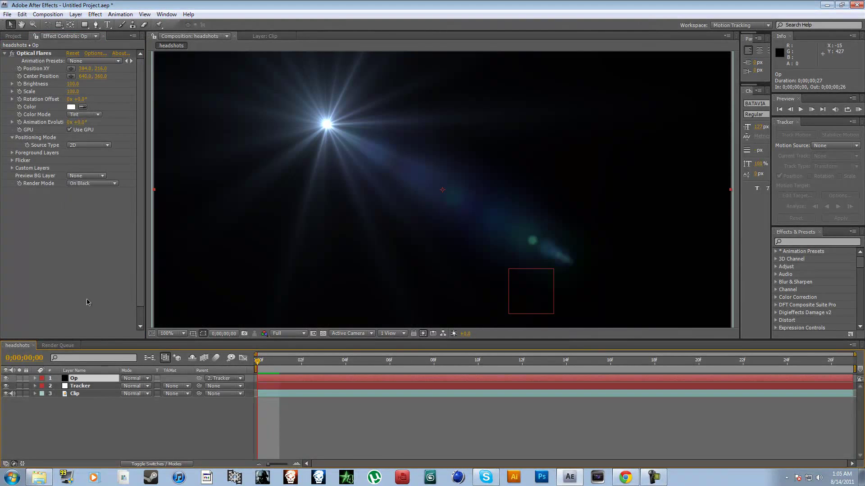
left_click(106, 185)
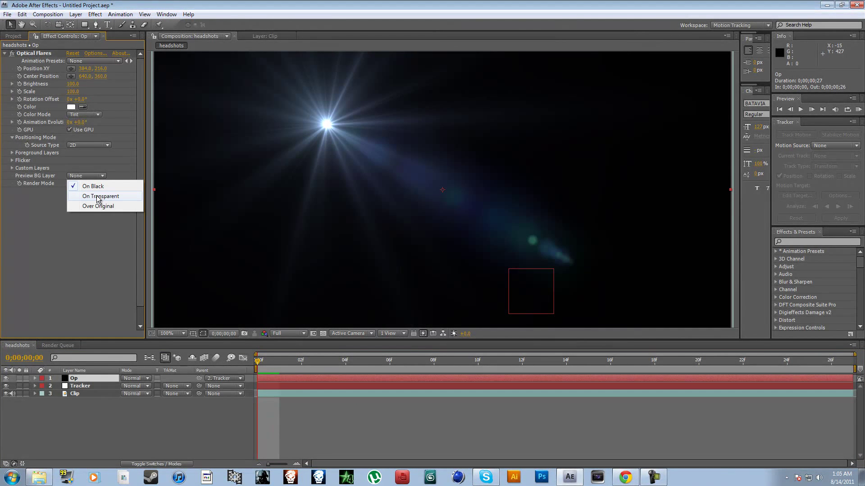
left_click(99, 196)
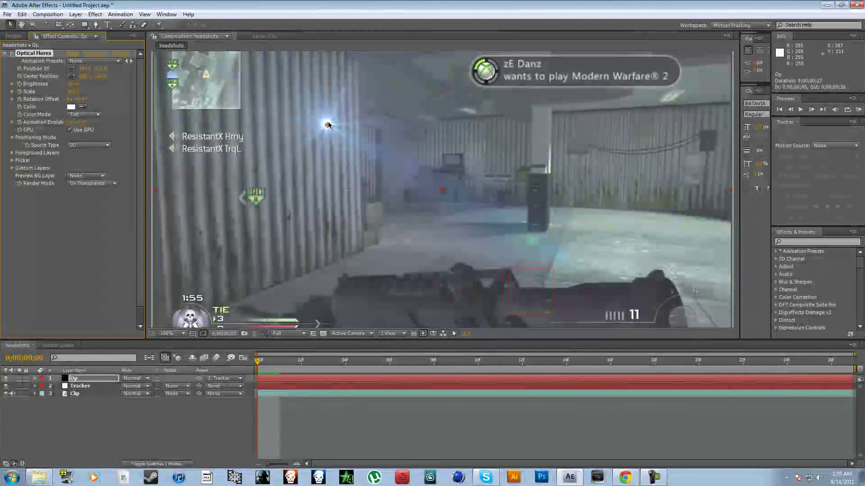
left_click_drag(327, 125, 510, 273)
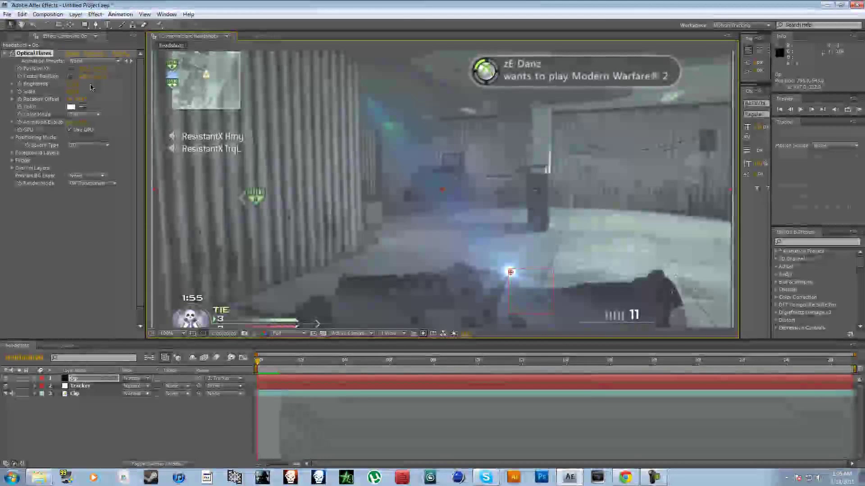
Load the Real Sun preset from the Light presets and delete one Multi Iris element
left_click(94, 54)
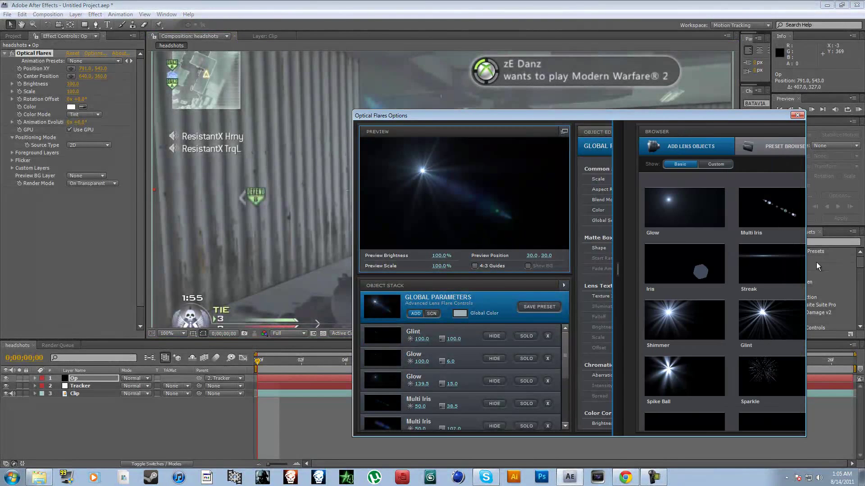
left_click(732, 152)
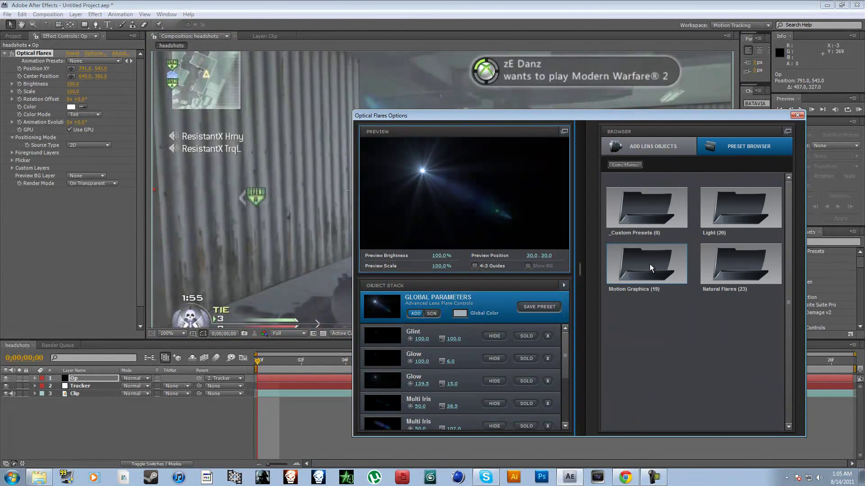
double_click(741, 207)
scroll(721, 315, "down", 5)
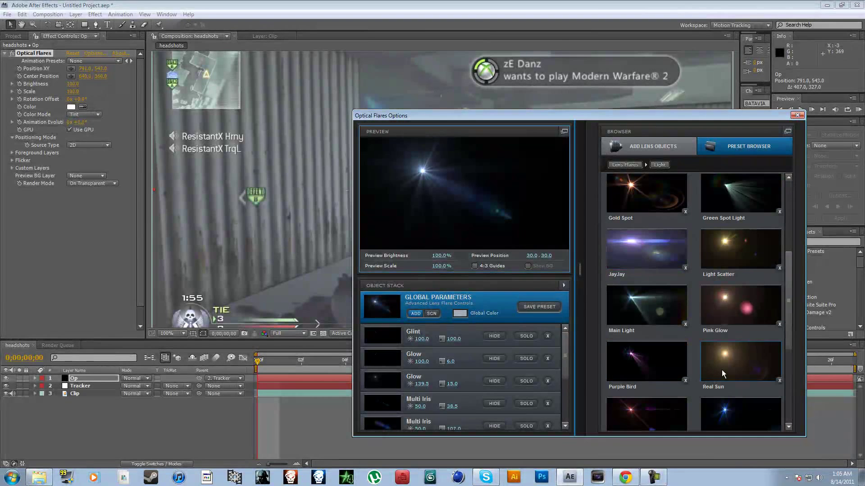
double_click(722, 371)
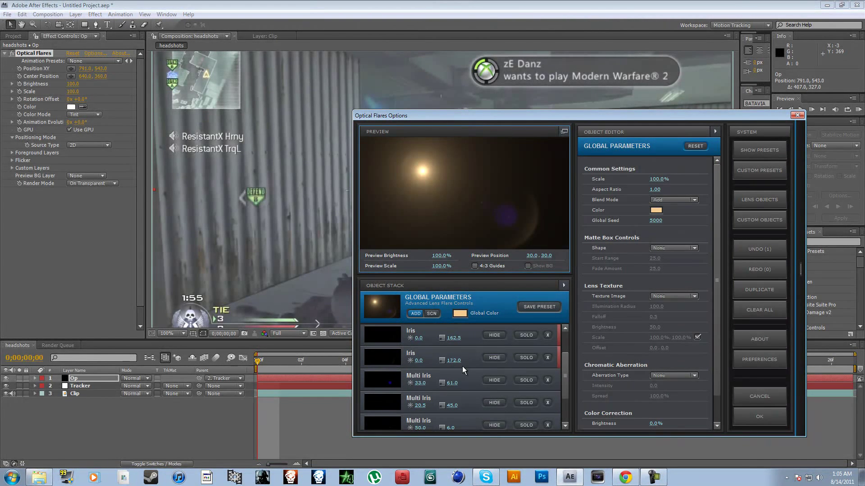
left_click(548, 380)
left_click(753, 421)
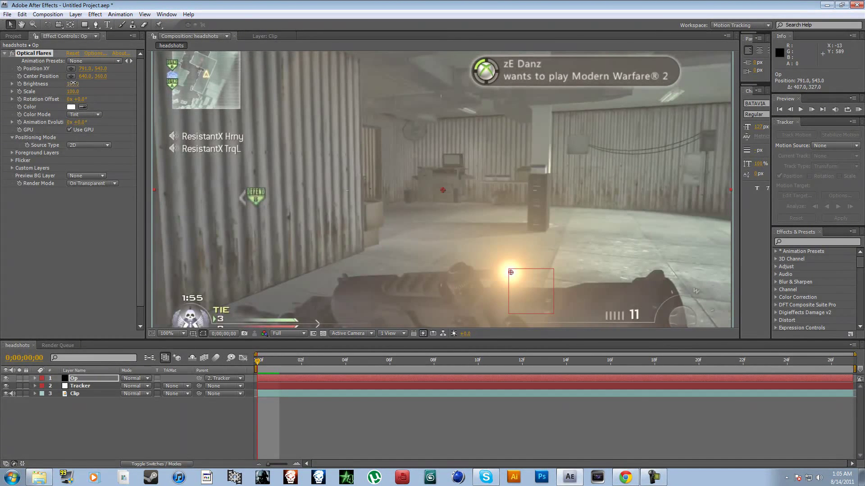
Make the flare bigger and brighter, then scrub to frame 0;00;00;16 to check the muzzle
mouse_move(73, 84)
left_mouse_down()
mouse_move(63, 84)
mouse_move(80, 92)
mouse_move(85, 85)
mouse_move(78, 92)
left_mouse_up()
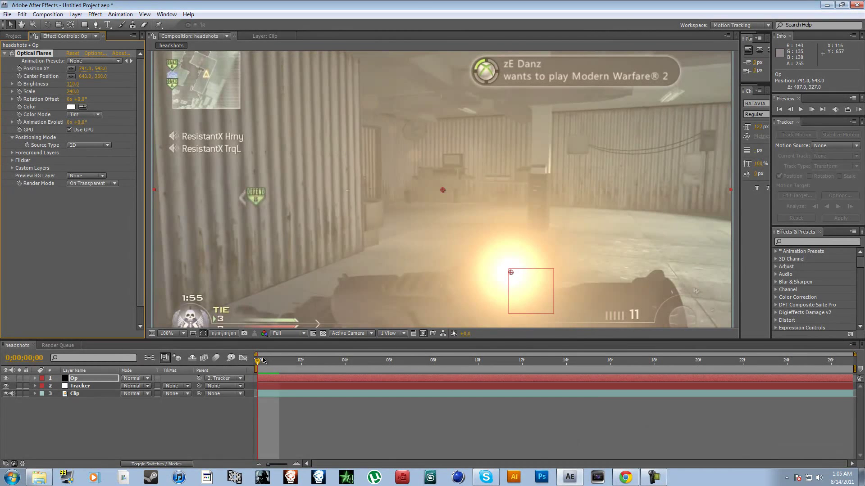
left_click_drag(263, 360, 611, 369)
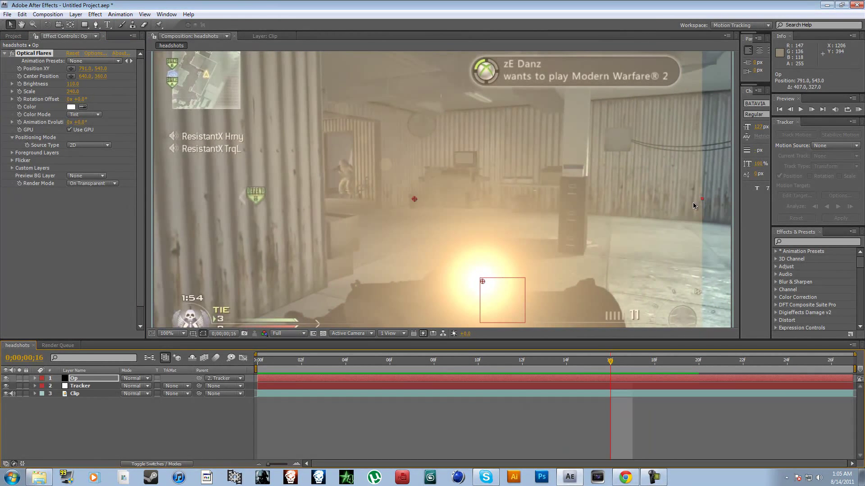
Set the Op layer's blending mode to Screen after trying Add
left_click(145, 379)
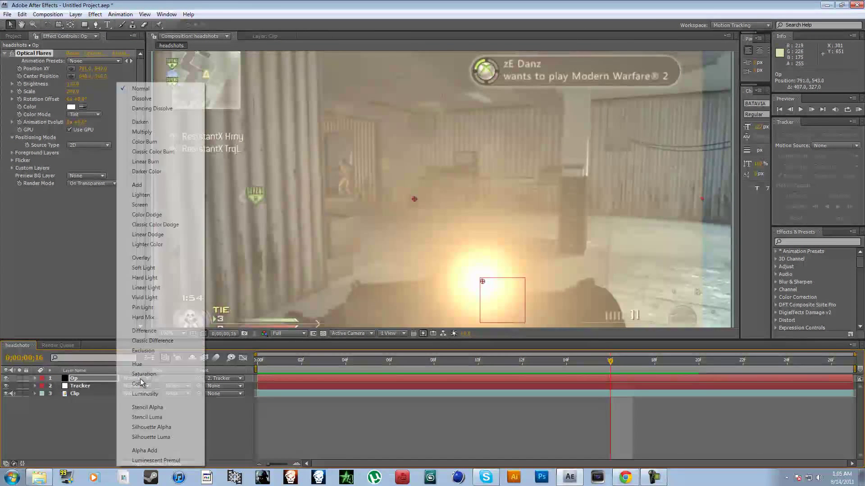
left_click(149, 204)
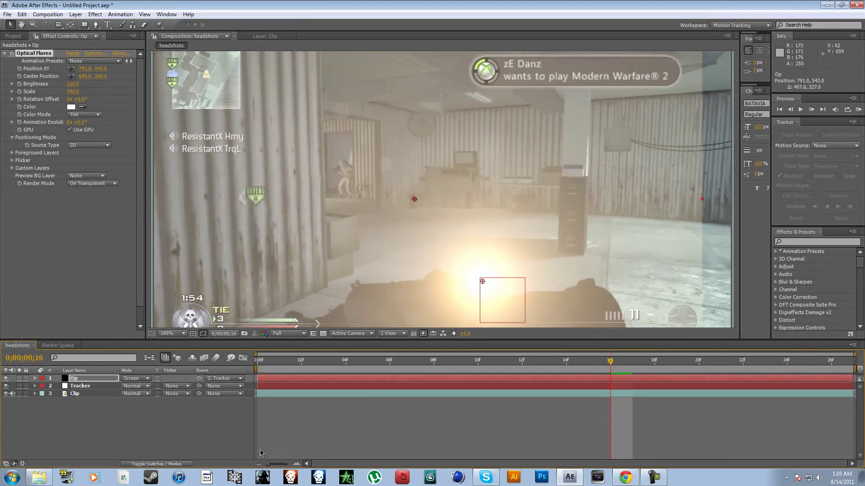
left_click(135, 379)
left_click(220, 186)
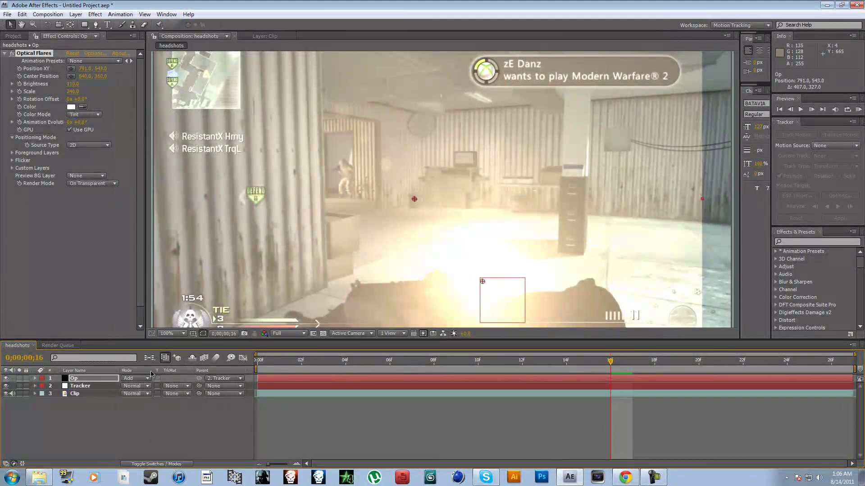
left_click(143, 380)
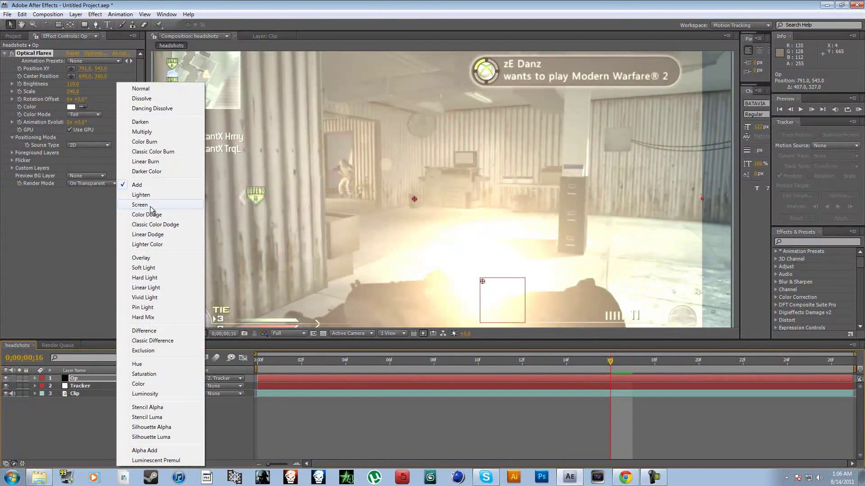
left_click(140, 205)
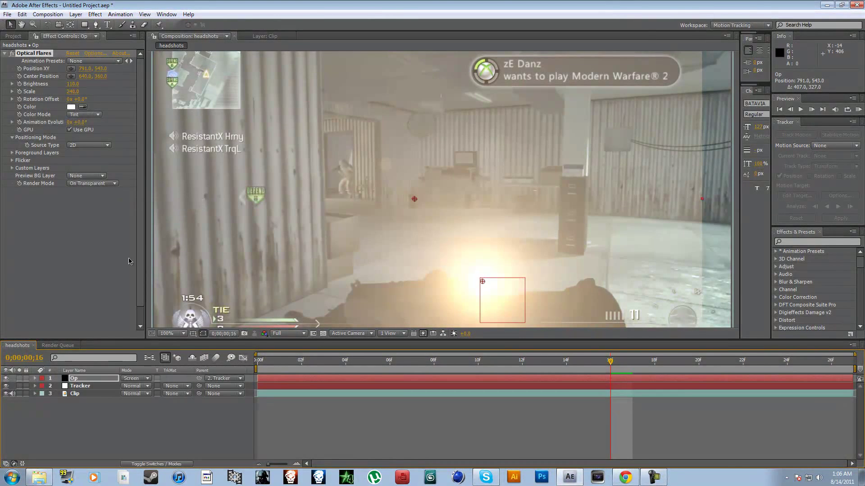
Set the Optical Flares Render Mode to On Black
left_click(92, 183)
left_click(96, 176)
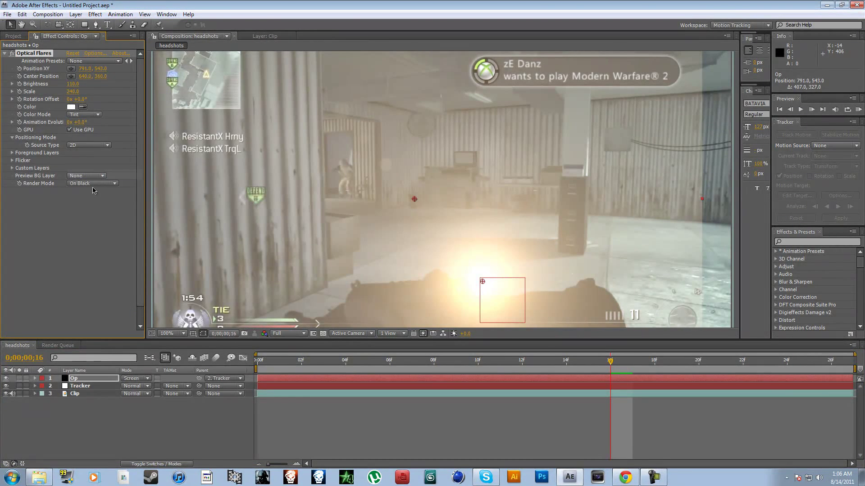
left_click(93, 184)
left_click(98, 206)
left_click(102, 185)
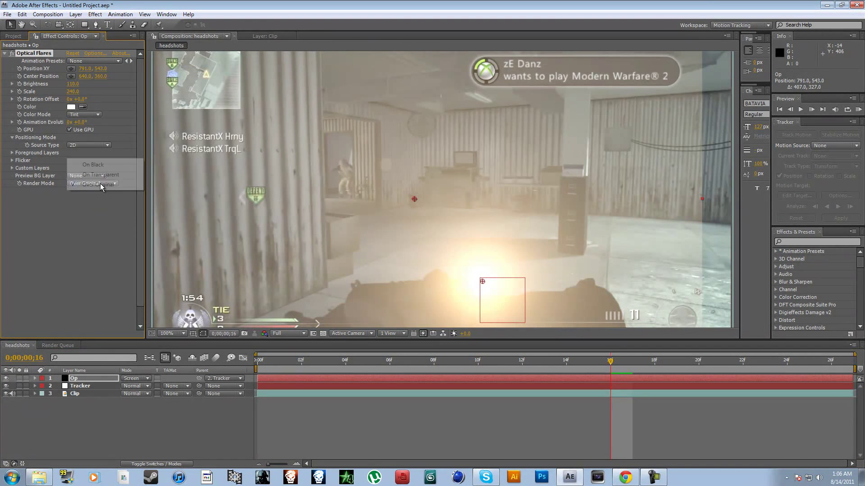
left_click(93, 164)
Keep Screen blending on Op, lower the flare Brightness to 70, and review the clip
left_click(146, 378)
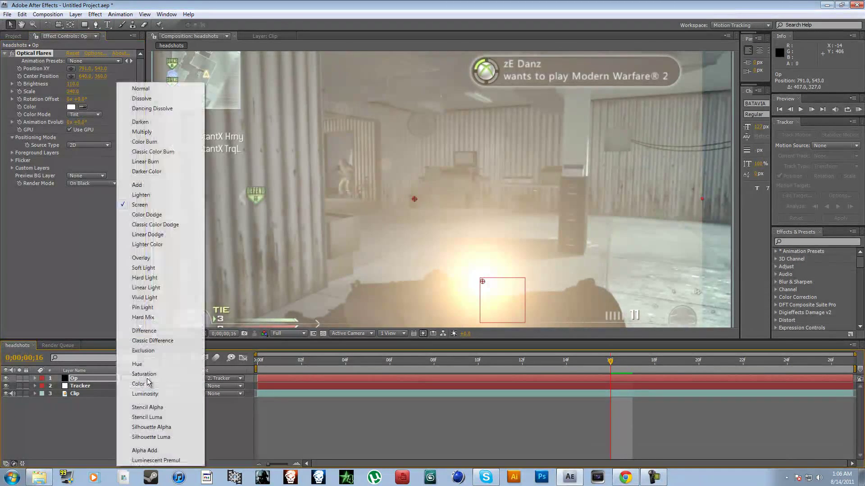
left_click(137, 184)
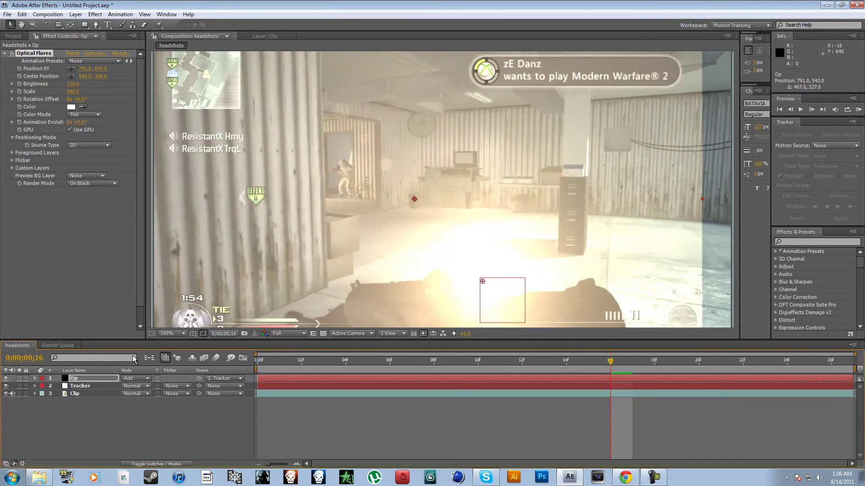
left_click(141, 382)
left_click(160, 210)
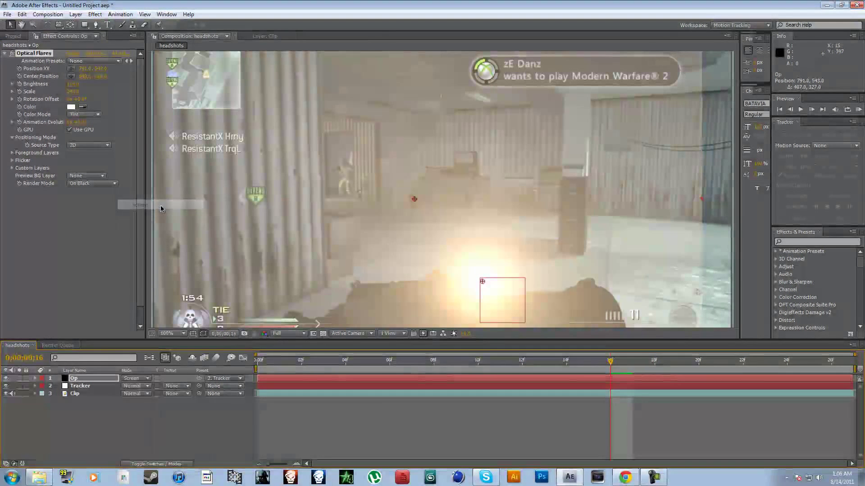
left_click(138, 381)
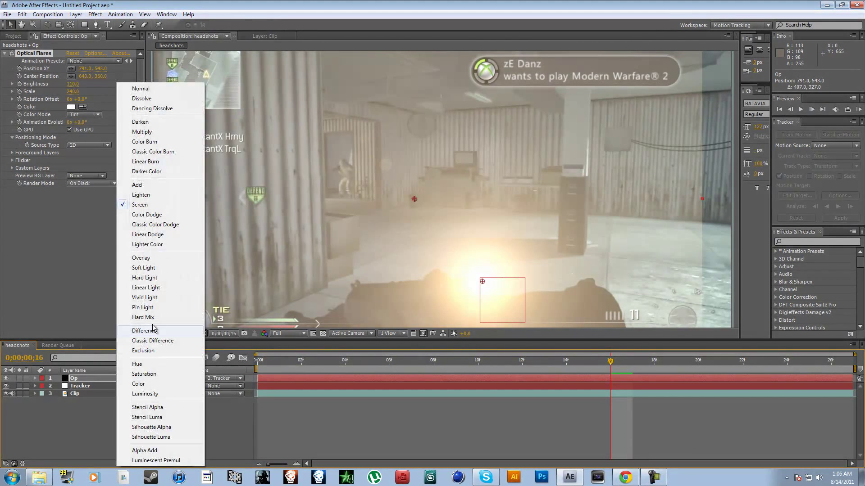
left_click(71, 241)
left_click_drag(72, 84, 72, 84)
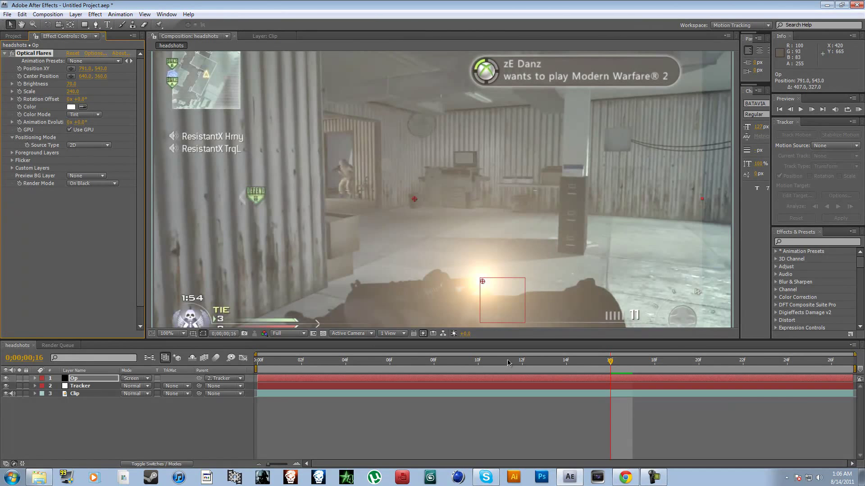
left_click_drag(509, 369, 654, 390)
Keep the flare rendering on black, set the Op layer's blend mode to Lighten, and preview
left_click(81, 184)
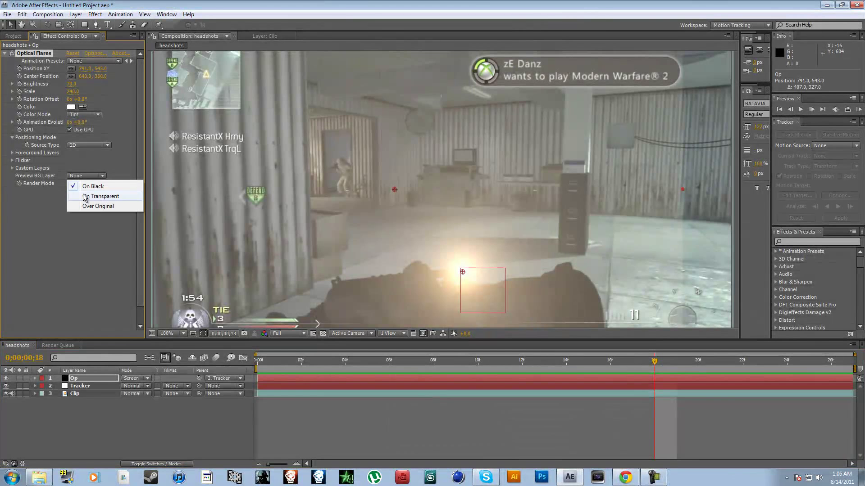
left_click(85, 196)
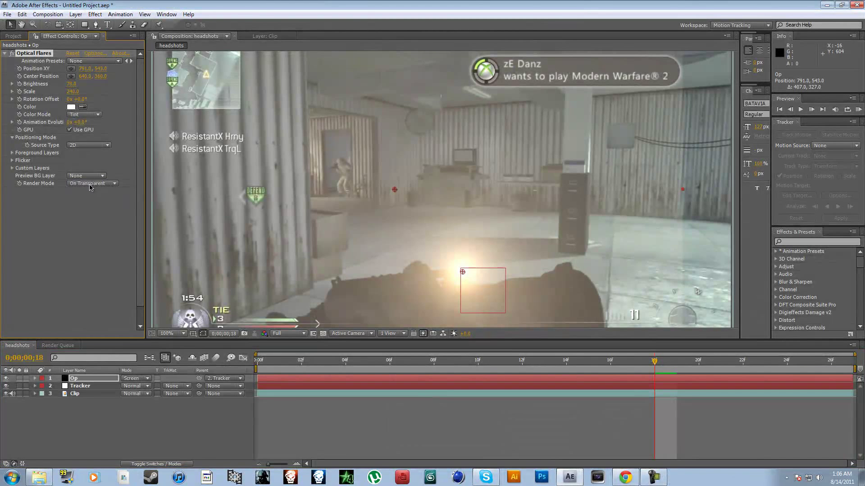
left_click(90, 184)
left_click(81, 173)
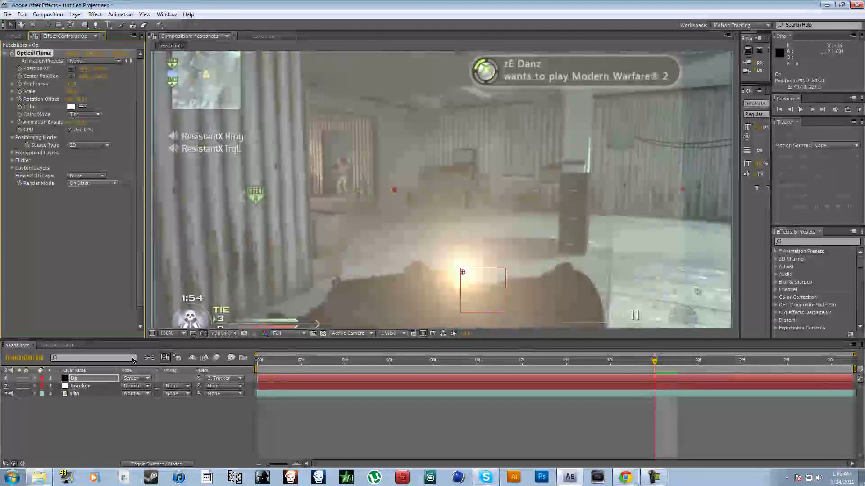
left_click(138, 379)
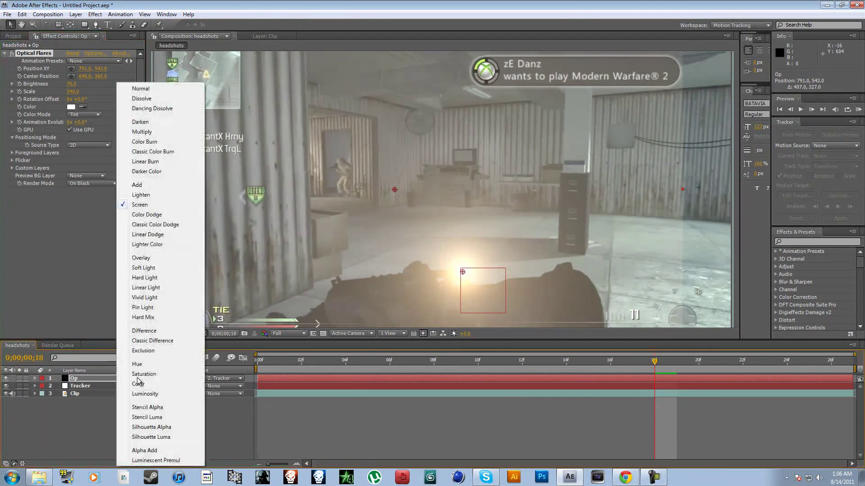
left_click(141, 195)
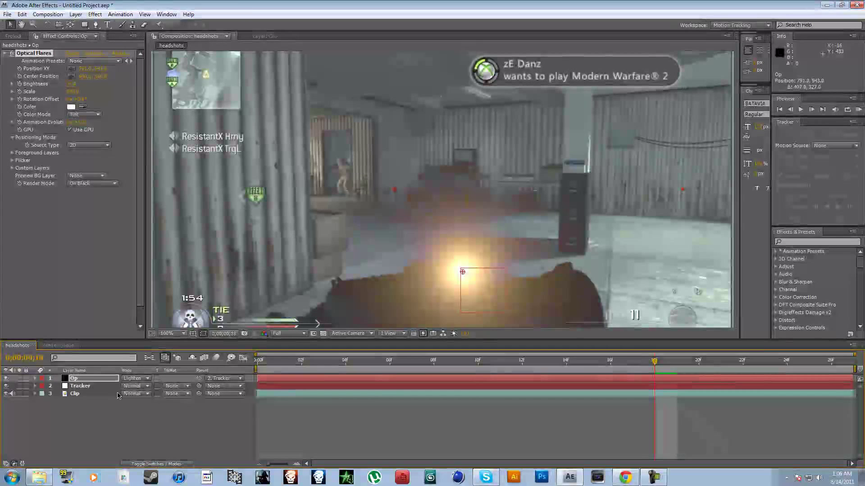
key("KP_0")
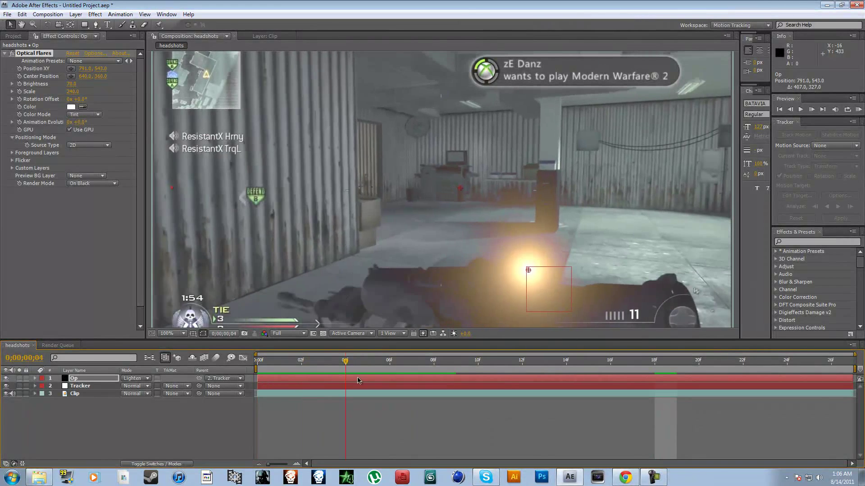
Try the Transparent render mode, then set Optical Flares to render Over Original and preview
left_click(93, 184)
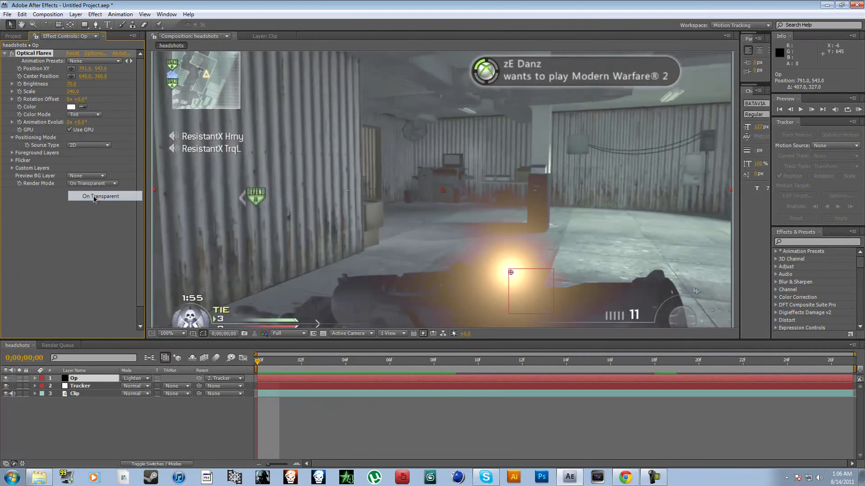
left_click(94, 197)
key("KP_0")
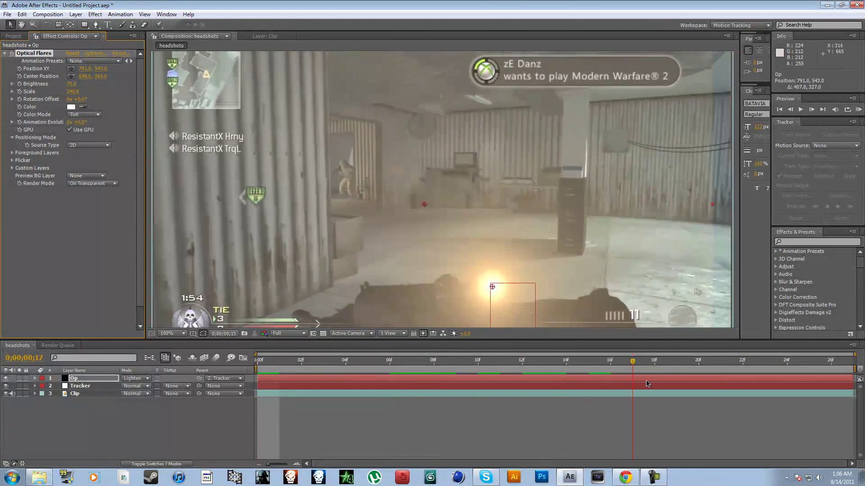
left_click(92, 183)
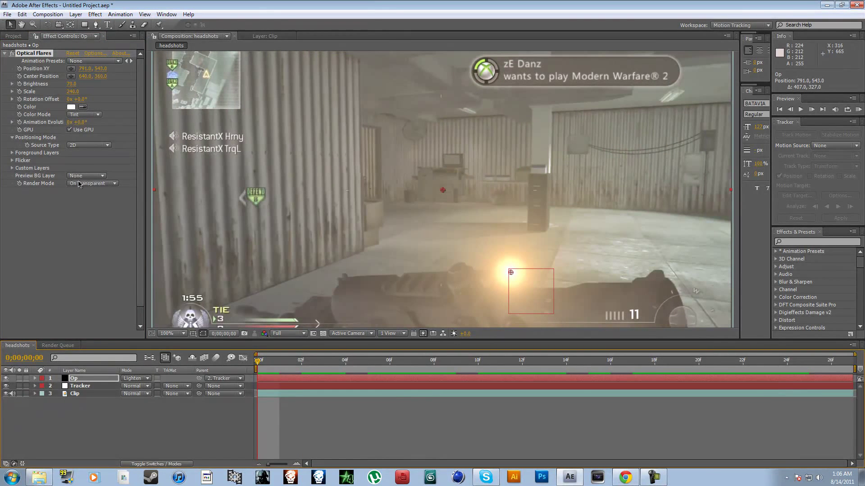
left_click(97, 194)
key("KP_0")
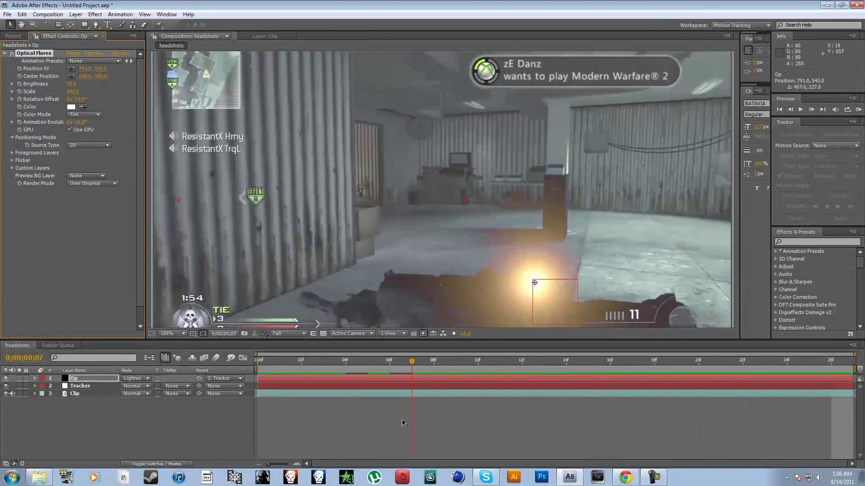
Set the Optical Flares Scale to 230 and preview the result
left_click(230, 423)
left_click(230, 423)
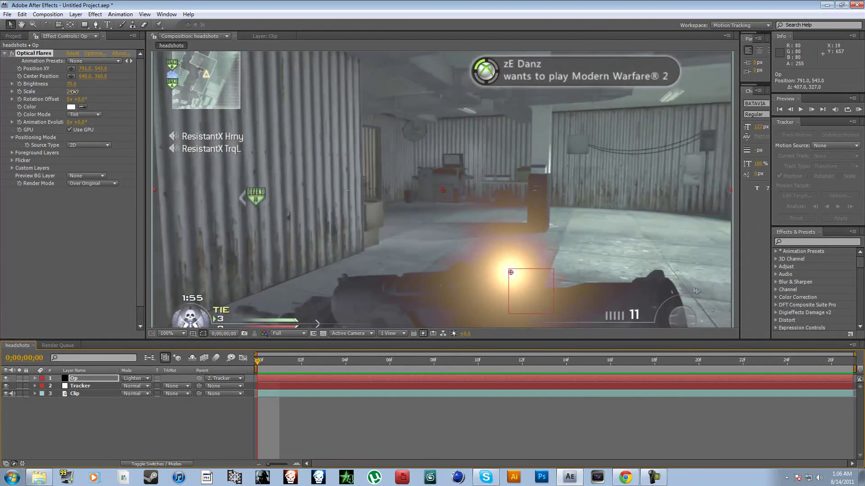
mouse_move(72, 91)
left_mouse_down()
mouse_move(102, 96)
mouse_move(72, 100)
left_mouse_up()
left_click(442, 381)
key("space")
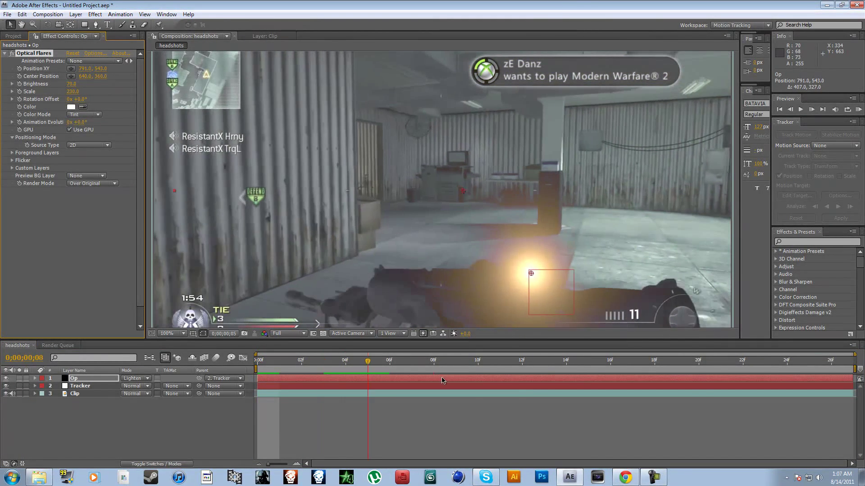